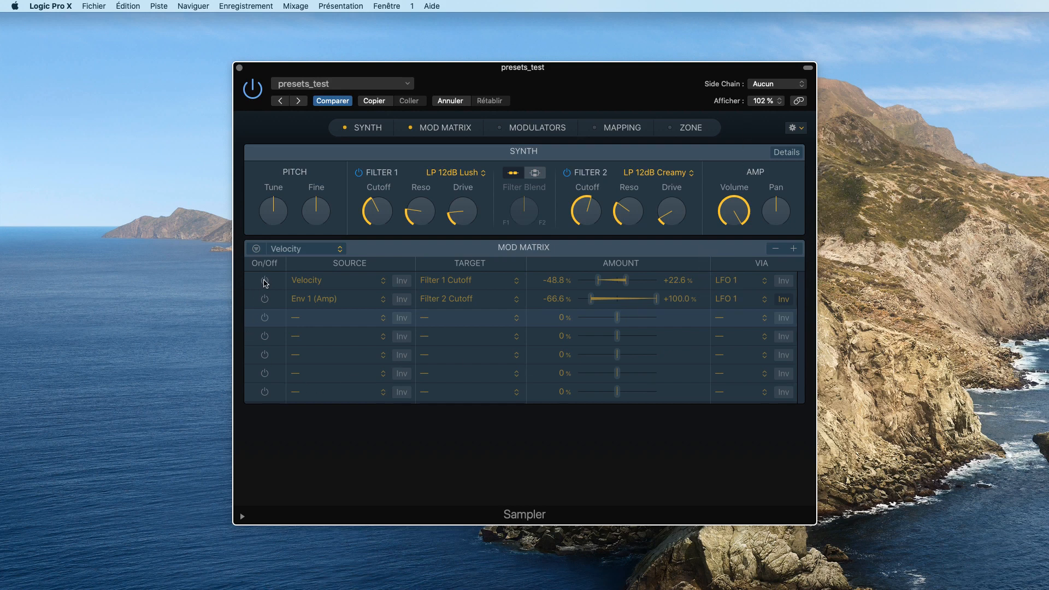
Step: Activate the first modulation routing with Velocity as its source, toggling it off and on to compare
click(265, 281)
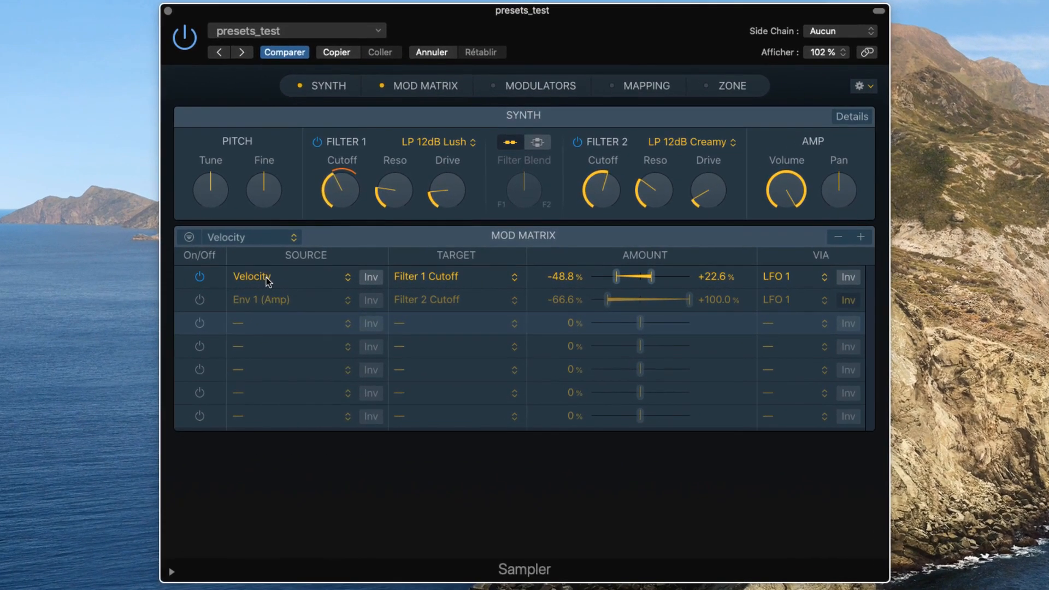
click(276, 281)
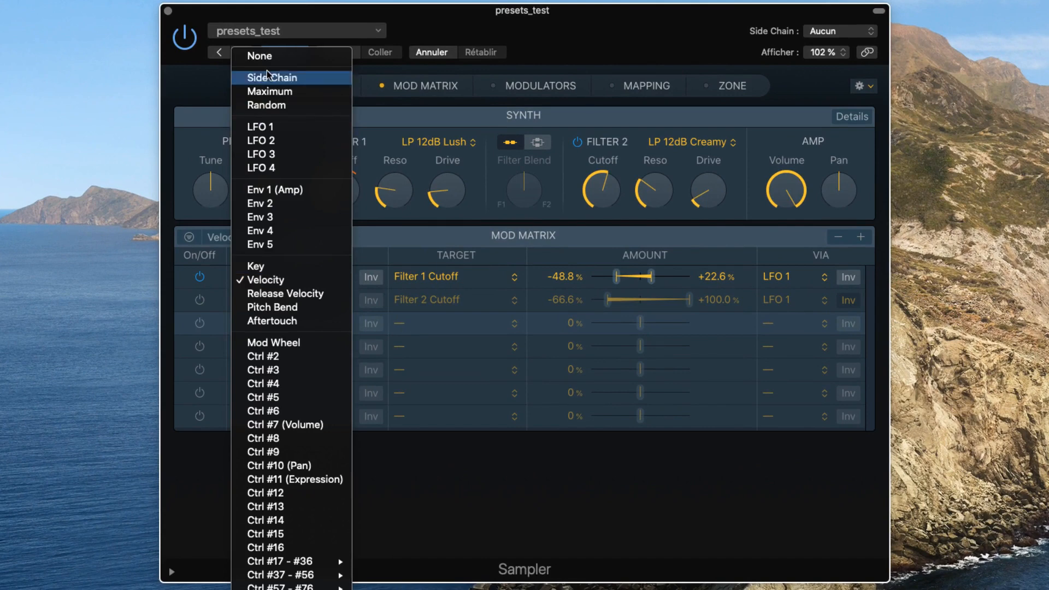
click(291, 280)
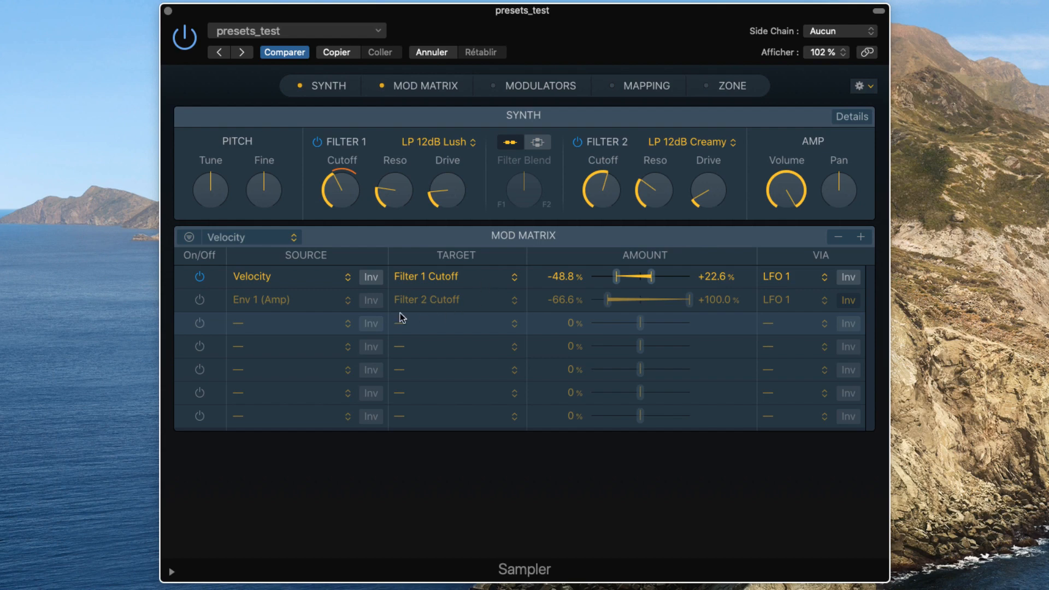
click(199, 278)
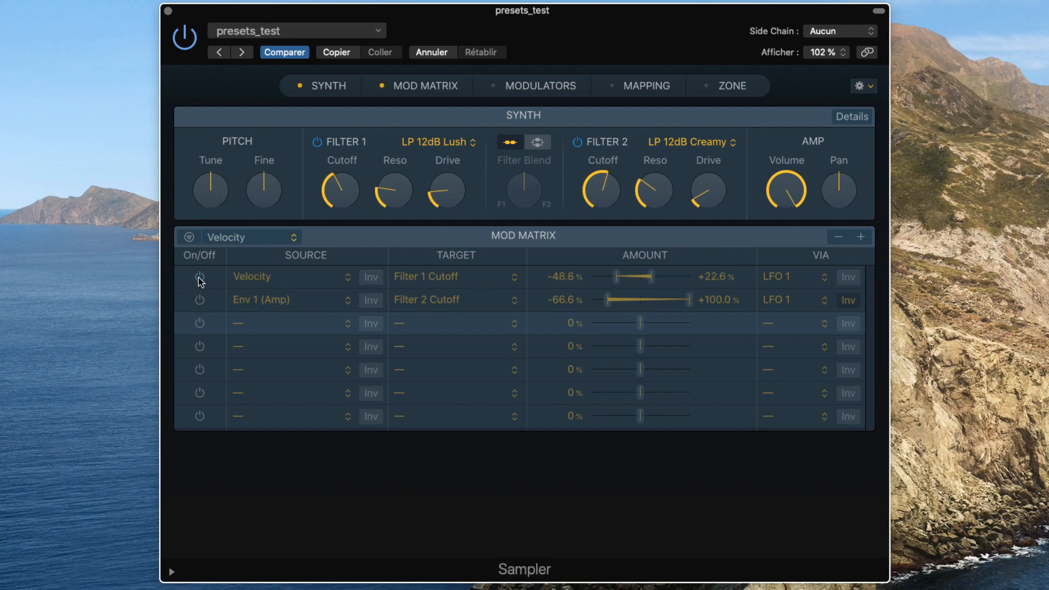
click(200, 278)
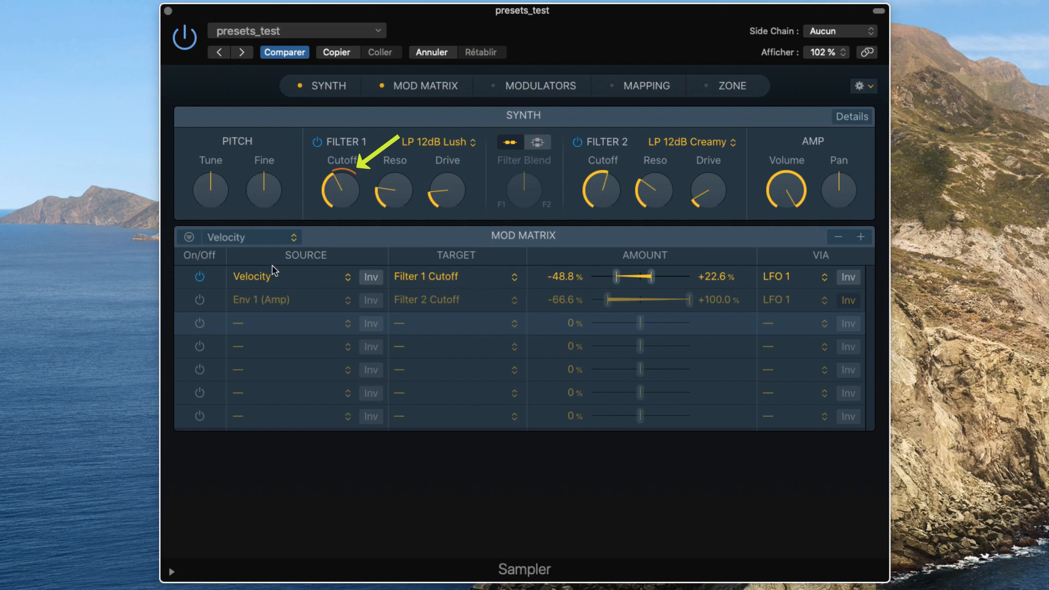
Step: Lower the Filter 1 cutoff slightly and set the Velocity routing's via source to None
mouse_move(325, 212)
mouse_move(353, 180)
mouse_down()
mouse_move(329, 187)
mouse_move(342, 210)
mouse_move(330, 158)
mouse_move(342, 188)
mouse_up()
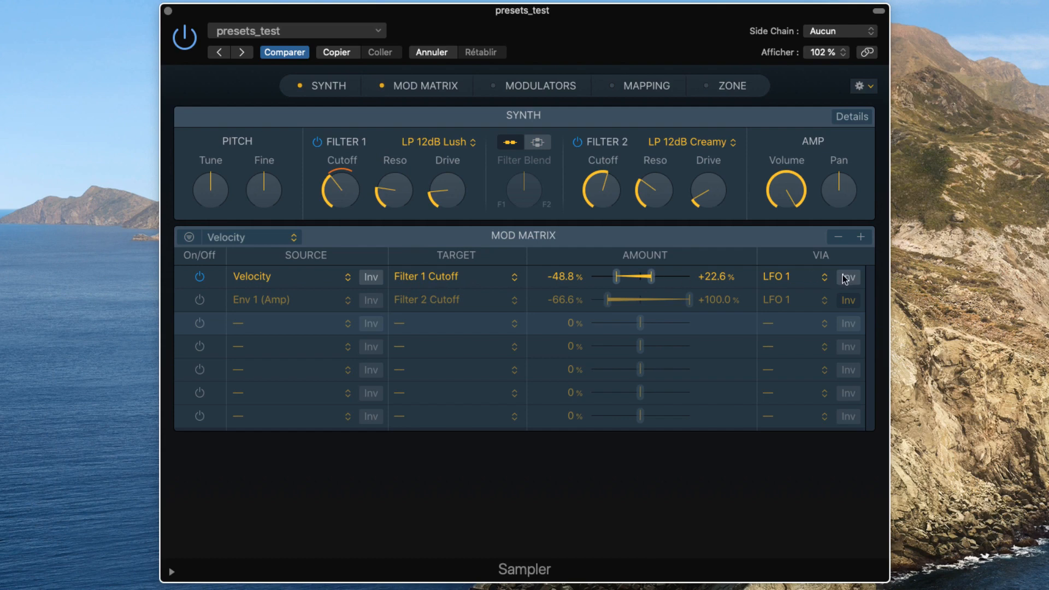
click(796, 281)
click(789, 211)
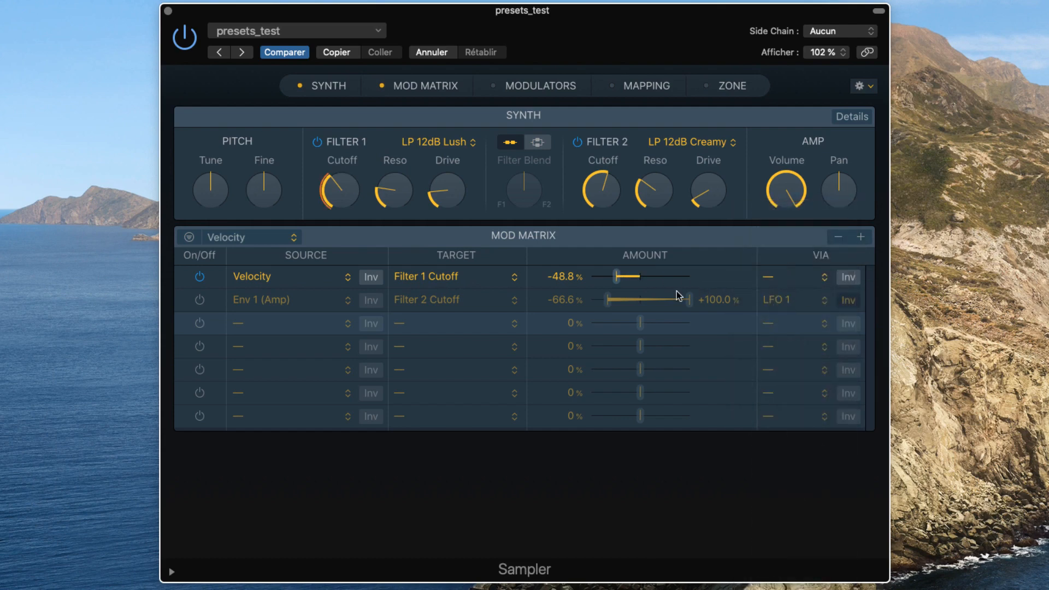
Step: Set the Velocity routing's Filter 1 Cutoff amount to +46.0 %, then toggle the routing off and on
mouse_move(617, 276)
mouse_down()
mouse_move(674, 273)
mouse_move(616, 277)
mouse_up()
drag(618, 279, 665, 278)
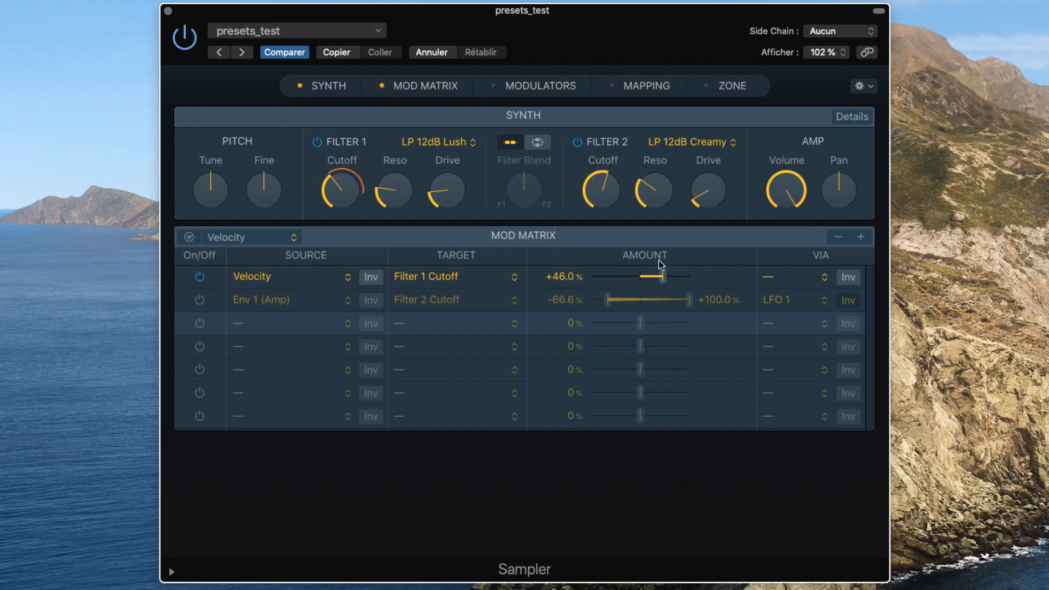
click(202, 277)
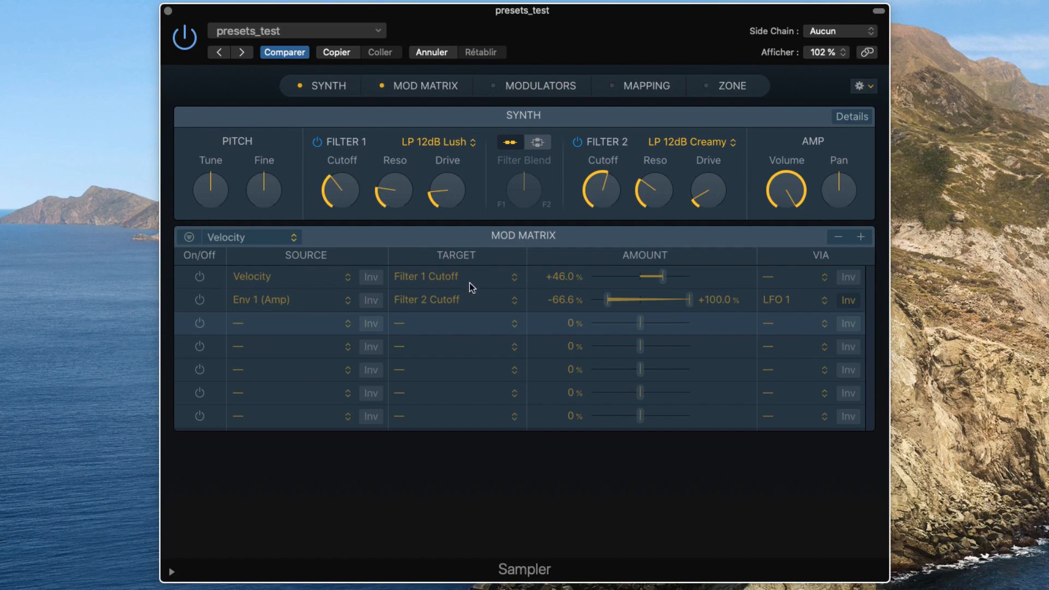
click(200, 278)
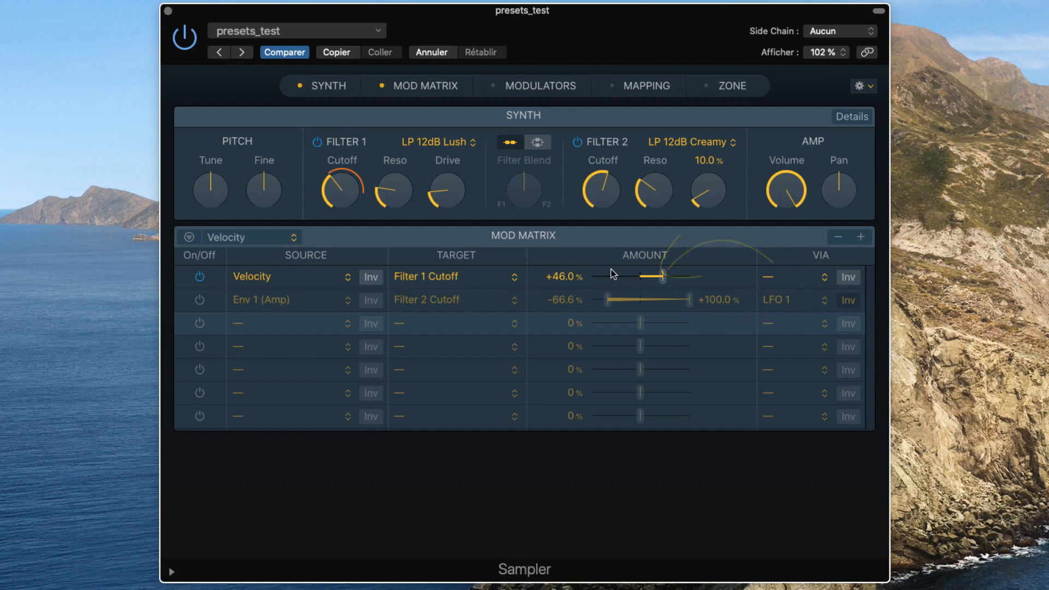
Step: Route the Velocity modulation via LFO 1 and set its amount range from -63.0 % to +80.3 %
click(789, 278)
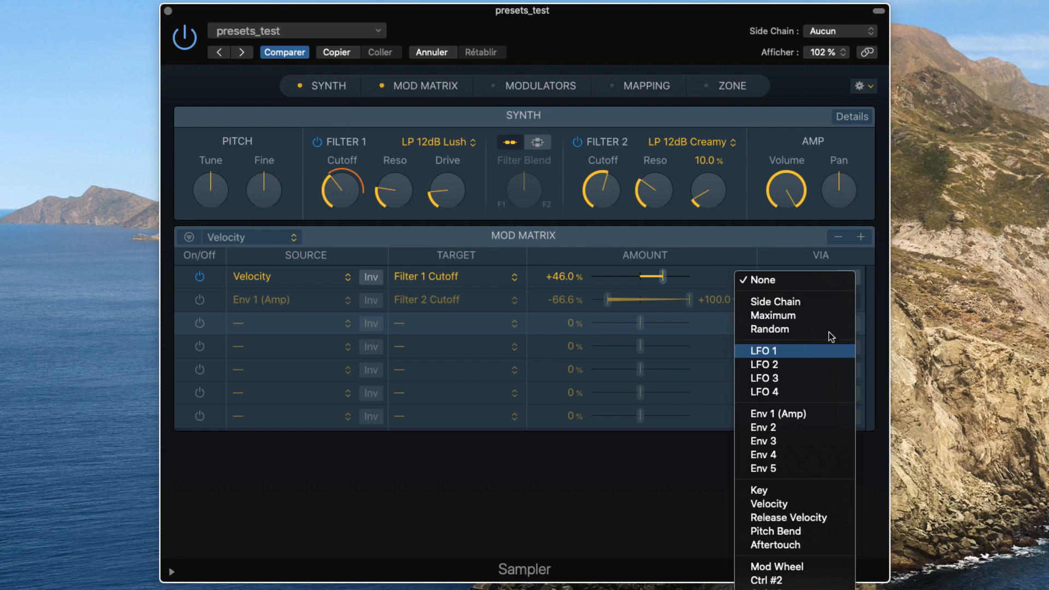
click(807, 352)
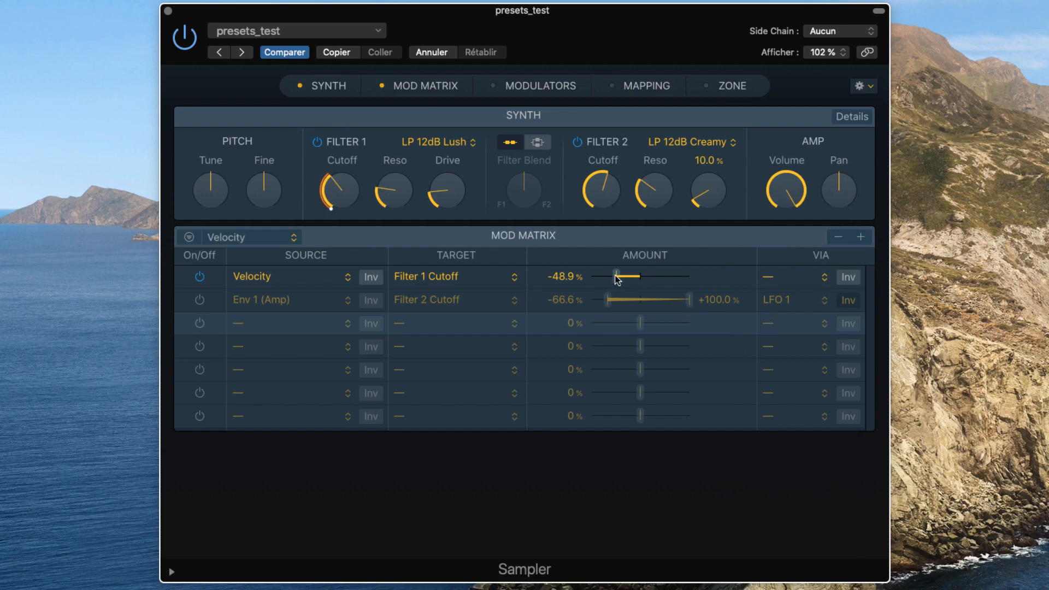
drag(616, 277, 649, 277)
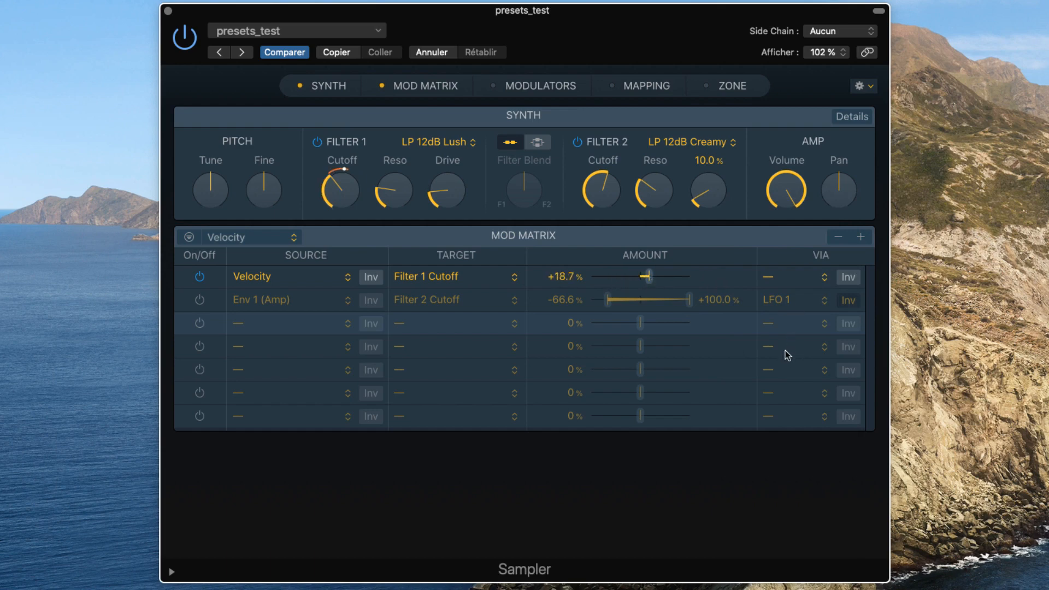
click(767, 277)
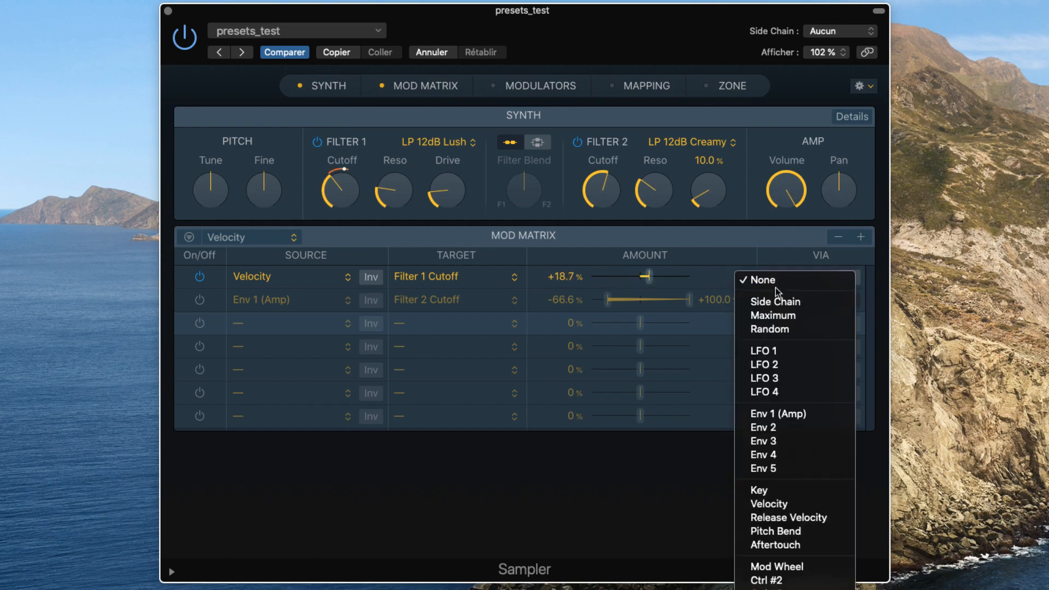
click(790, 355)
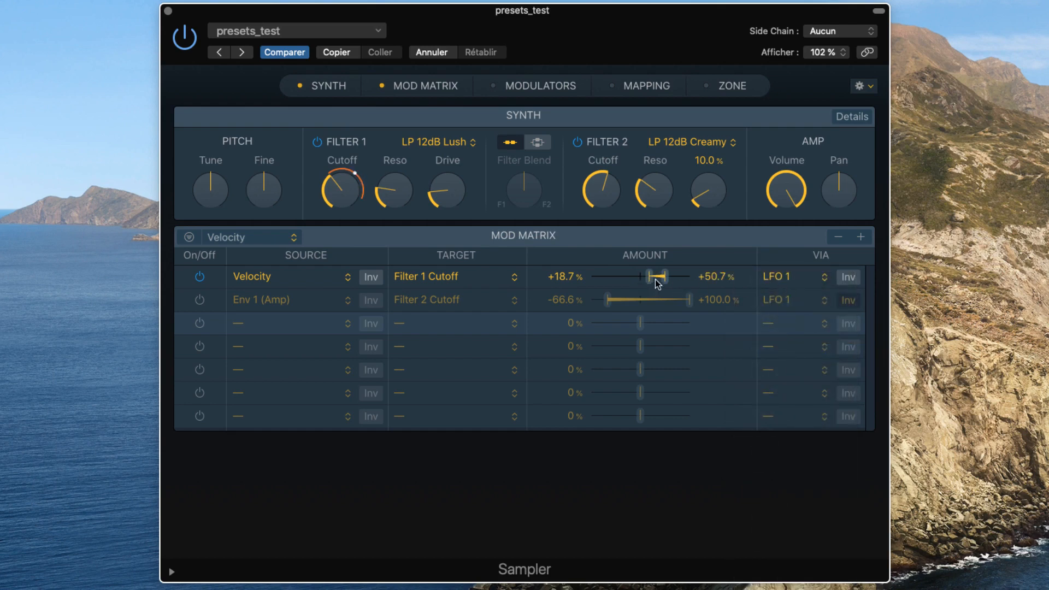
drag(657, 282, 609, 278)
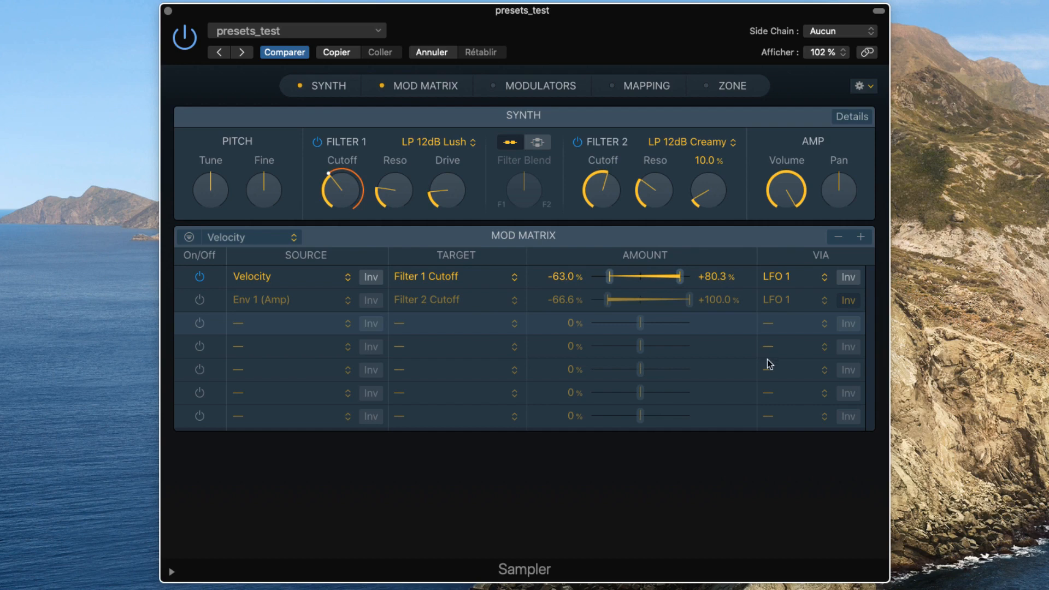
Step: Compare the LFO 1 via source in normal and inverted states on the Velocity routing, leaving it inverted
click(848, 278)
click(853, 279)
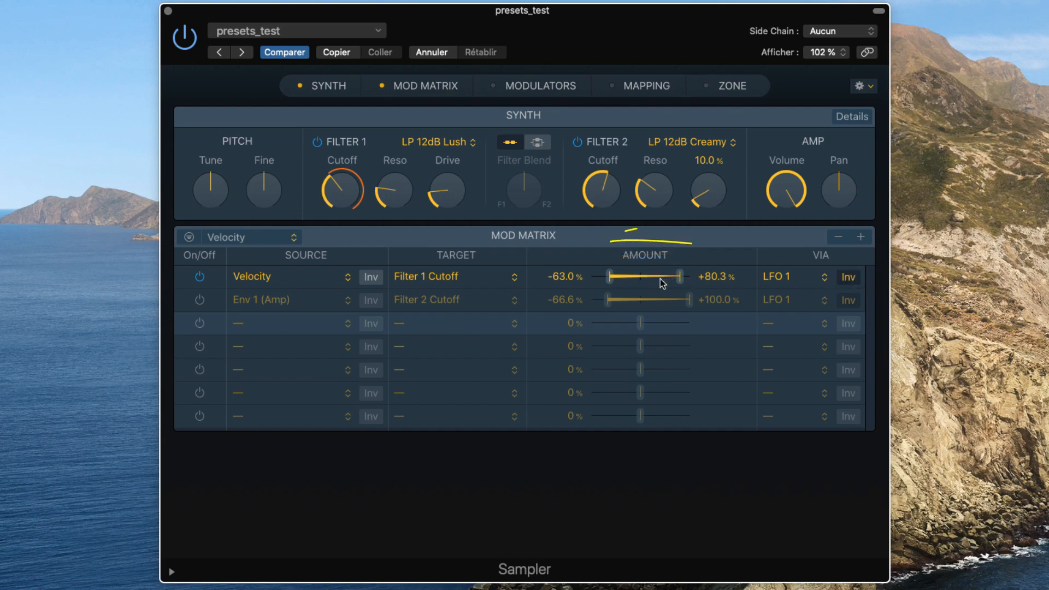
click(847, 280)
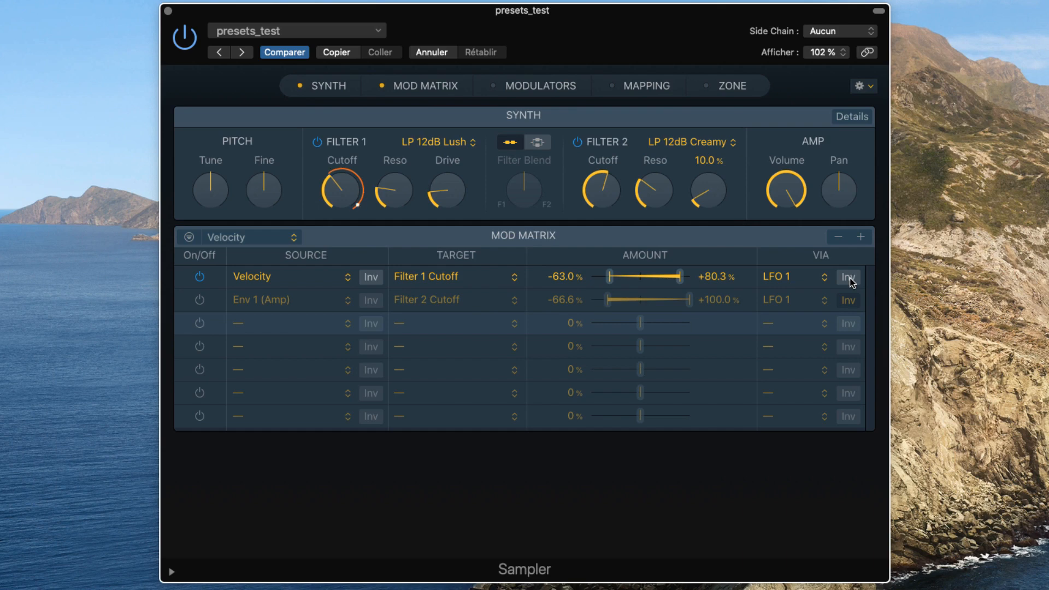
click(848, 279)
click(848, 279)
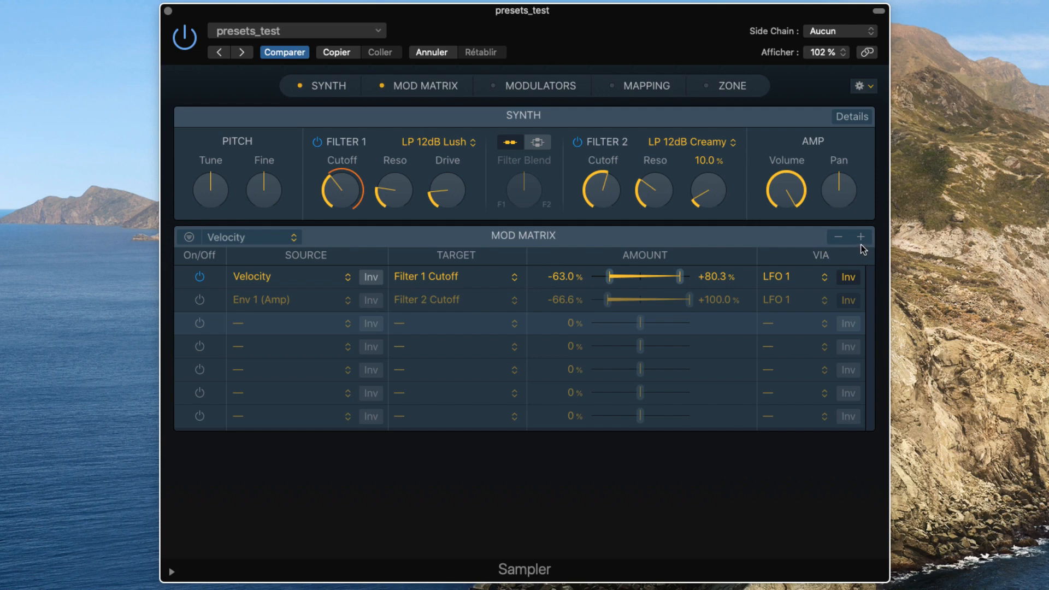
Step: Delete the Env 1 (Amp) to Filter 2 Cutoff routing from the mod matrix
click(215, 305)
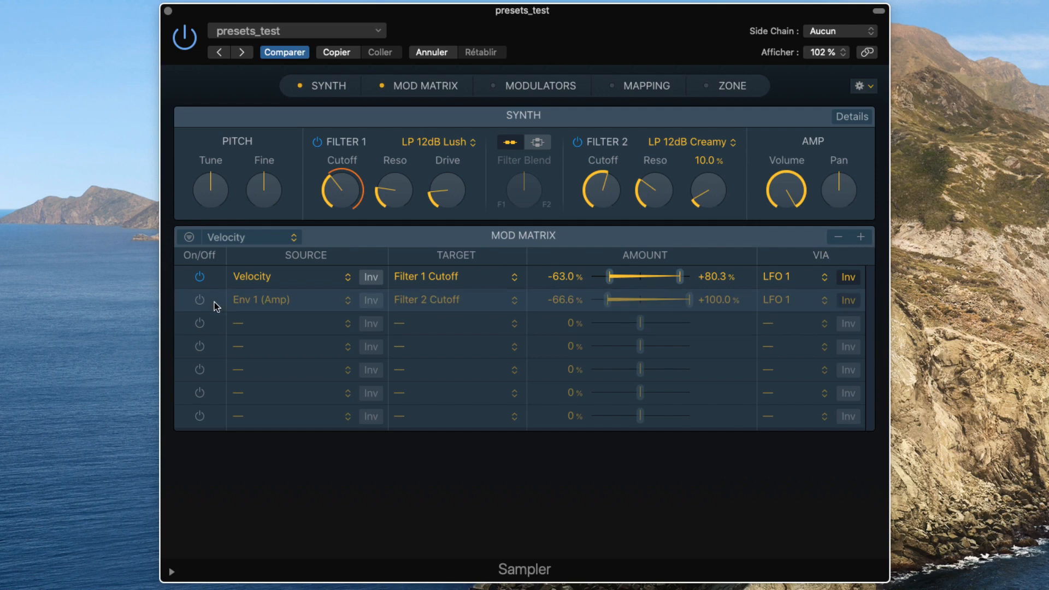
click(838, 238)
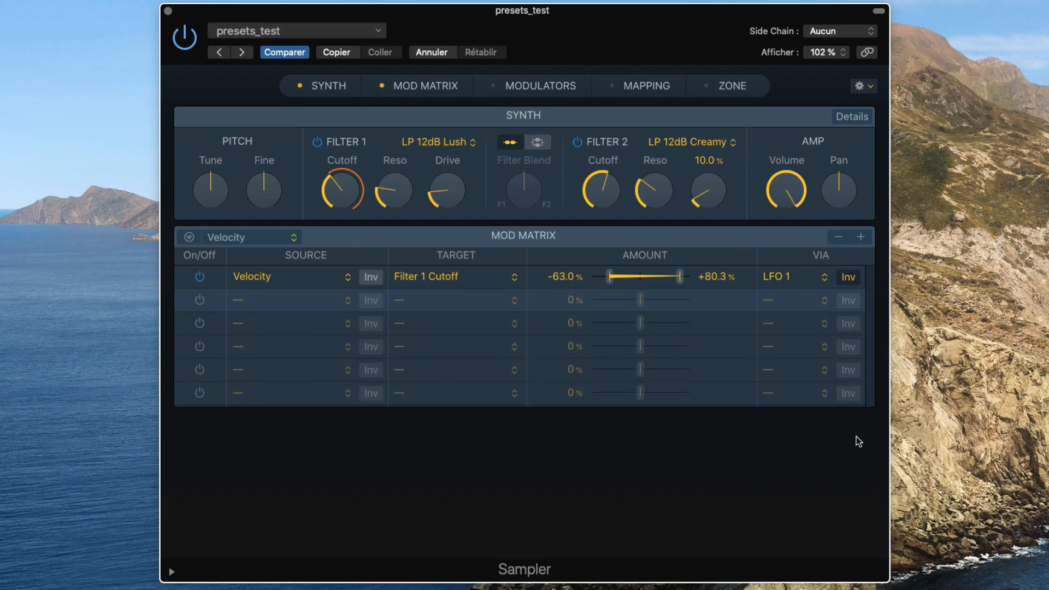
Step: Add empty routings to the mod matrix until its maximum is reached, and look through the whole list
click(860, 239)
click(861, 238)
click(860, 238)
click(860, 238)
click(860, 238)
click(861, 239)
click(860, 238)
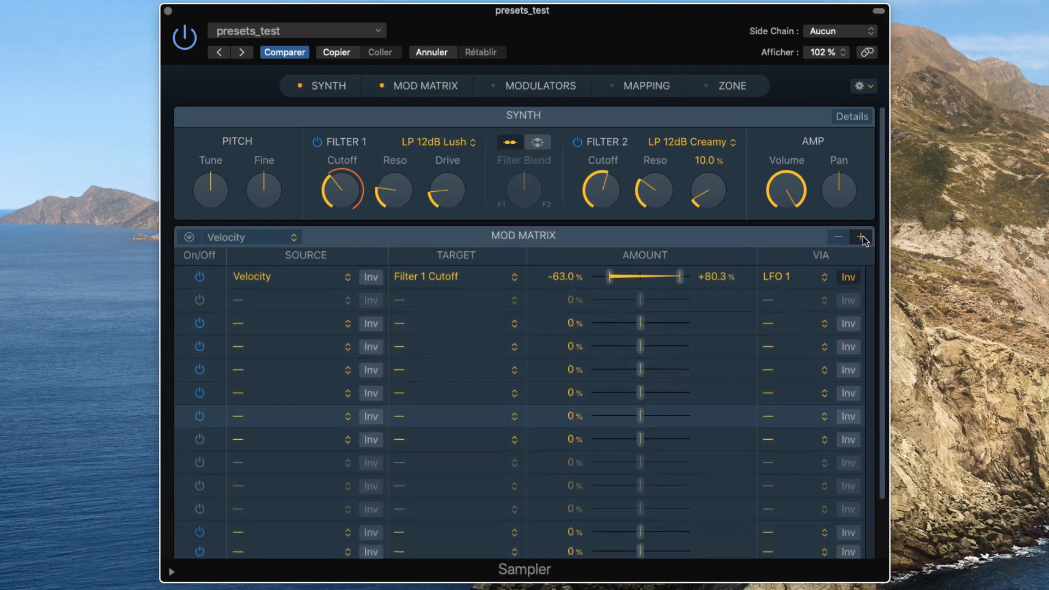
click(860, 238)
click(861, 238)
click(860, 238)
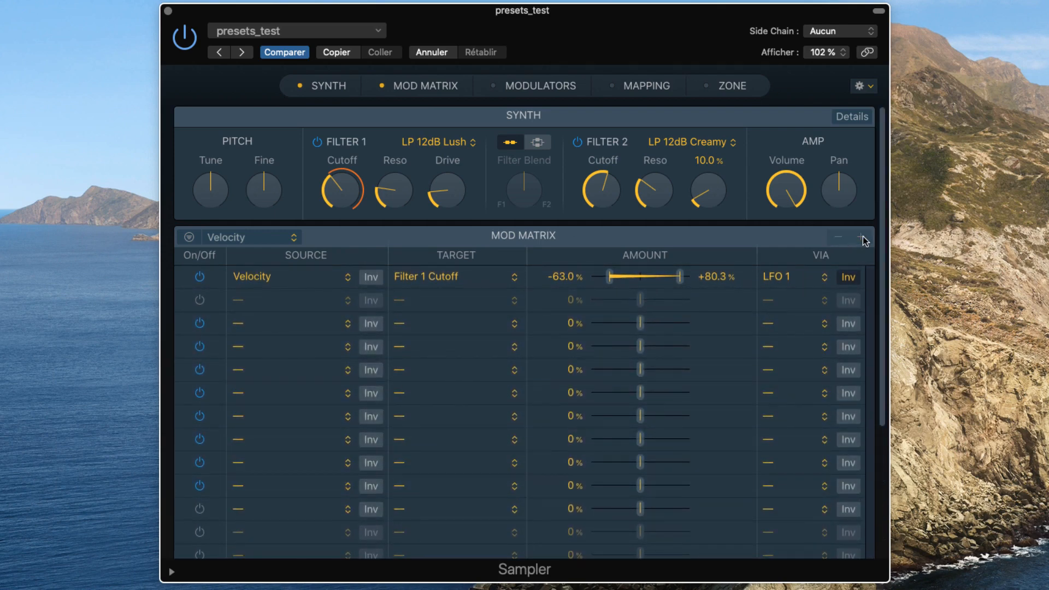
scroll(785, 415, down, 10)
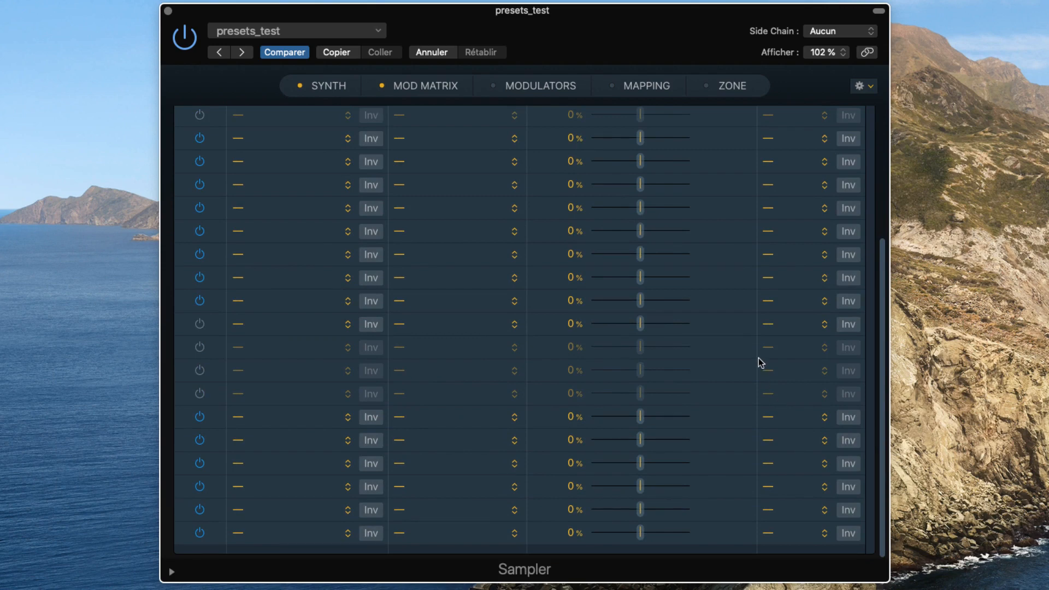
scroll(762, 365, up, 10)
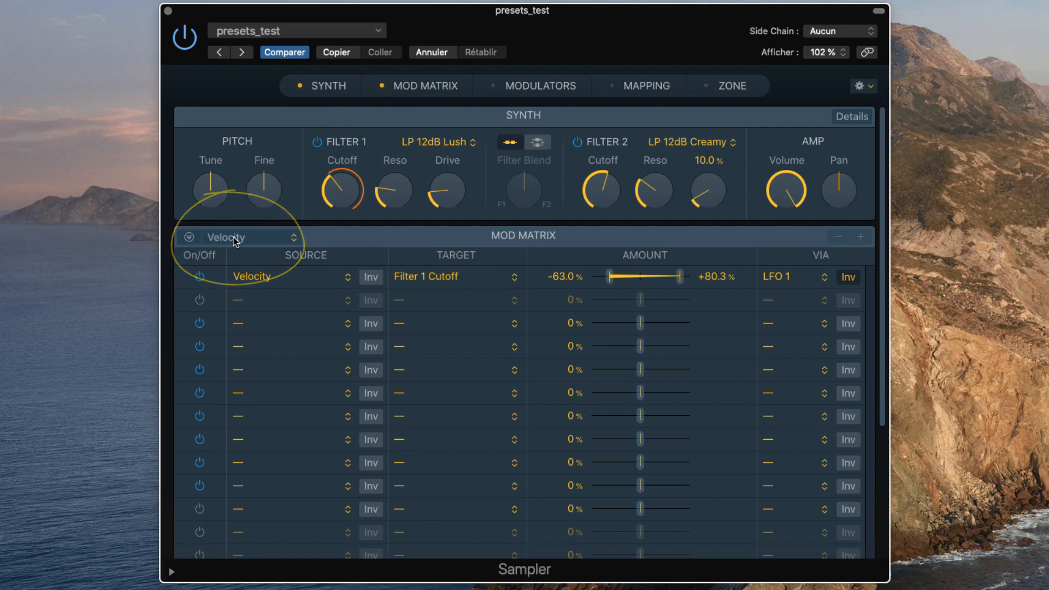
Step: Set the source of the second and third routings to LFO 3 and of the fourth to Env 1 (Amp)
click(256, 306)
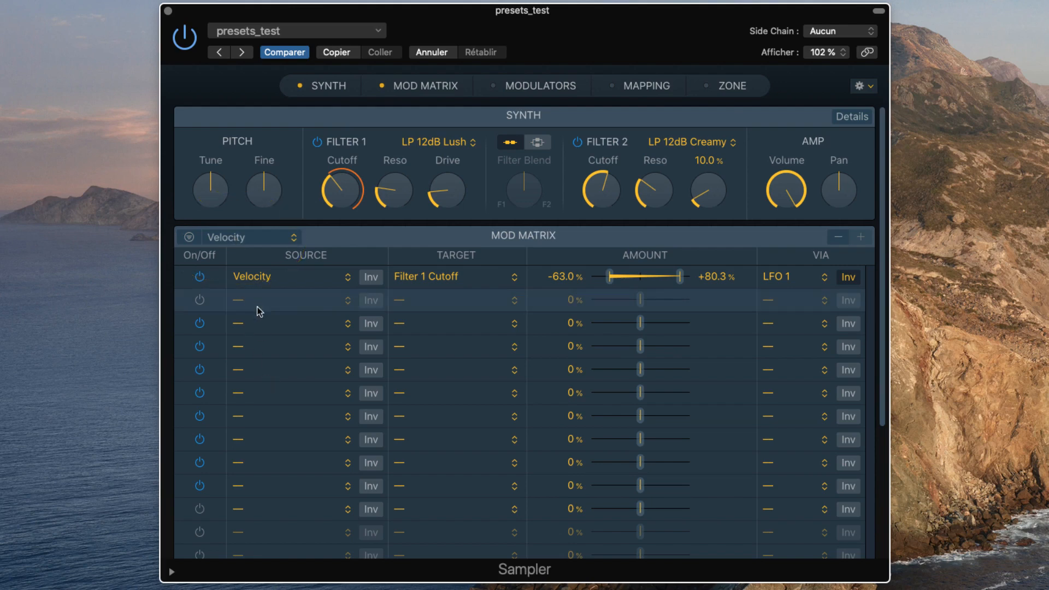
click(242, 300)
click(259, 400)
click(245, 323)
click(259, 423)
click(249, 353)
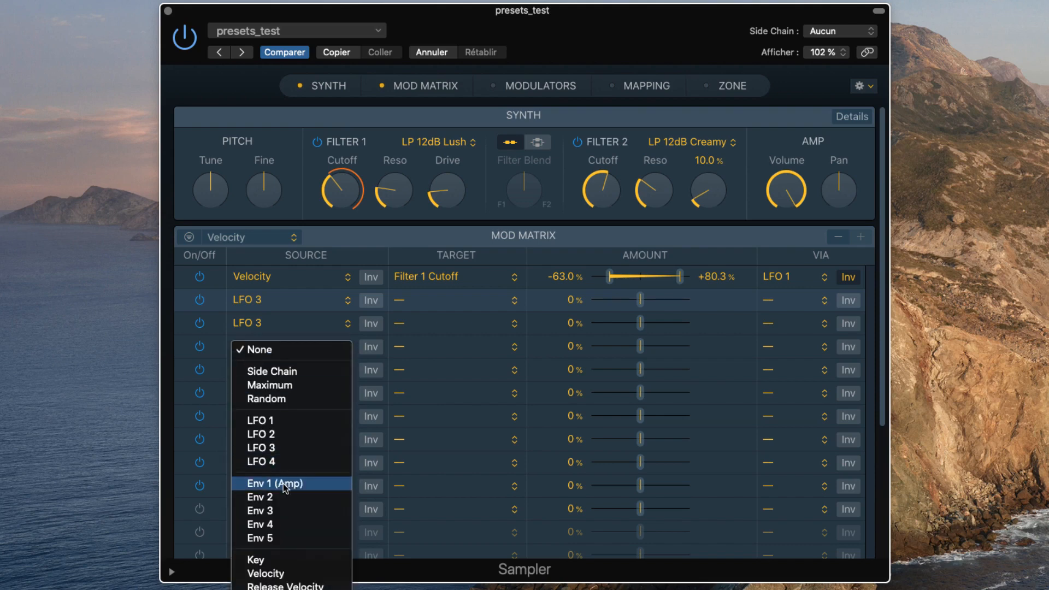
click(266, 411)
Step: Set the source of the fifth routing to Release Velocity and of the sixth to Mod Wheel
click(249, 370)
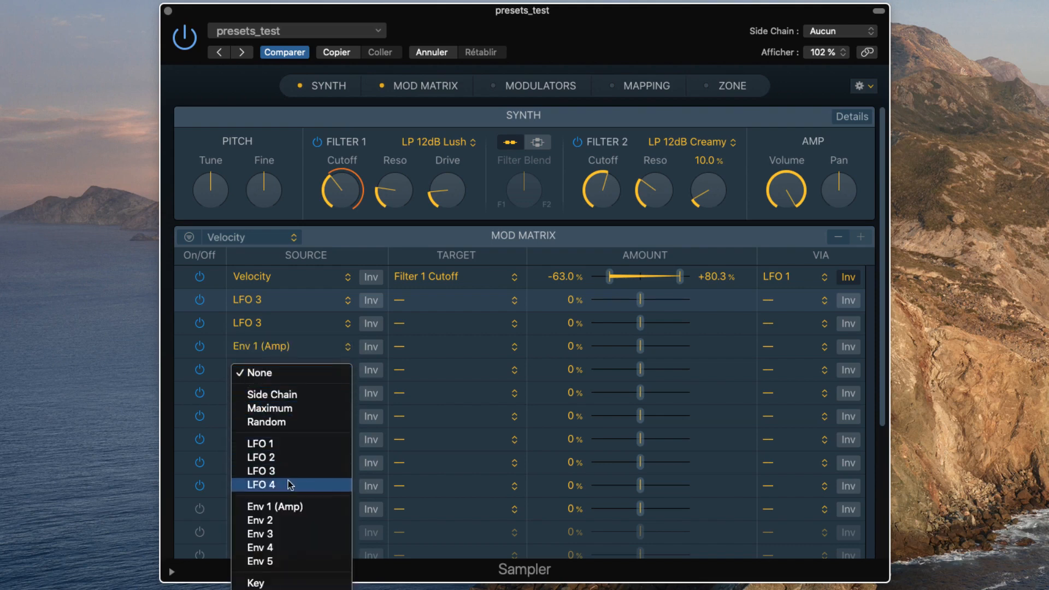
scroll(250, 421, down, 5)
click(250, 422)
click(251, 401)
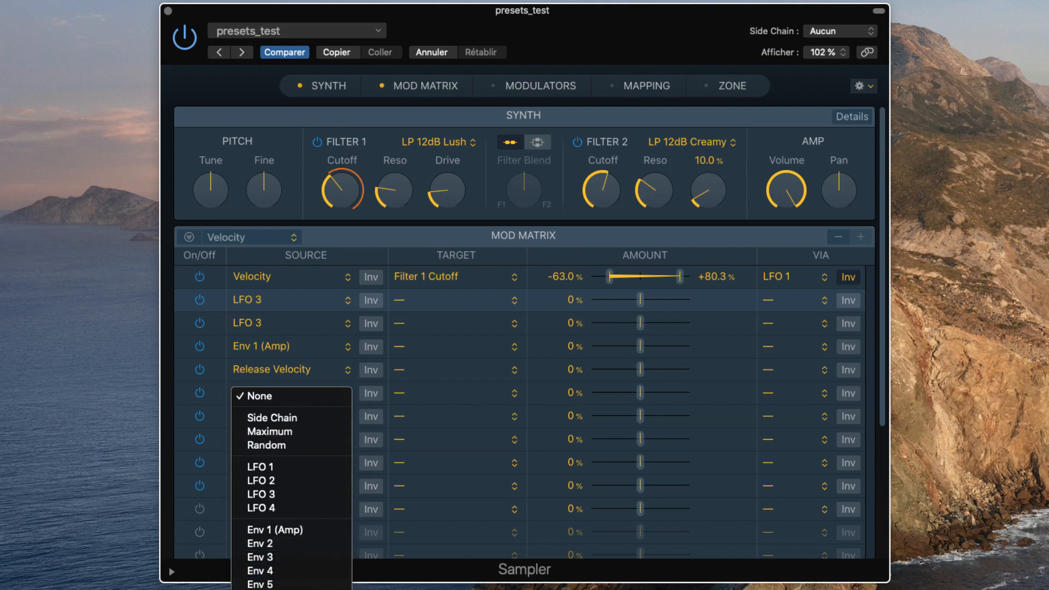
click(259, 584)
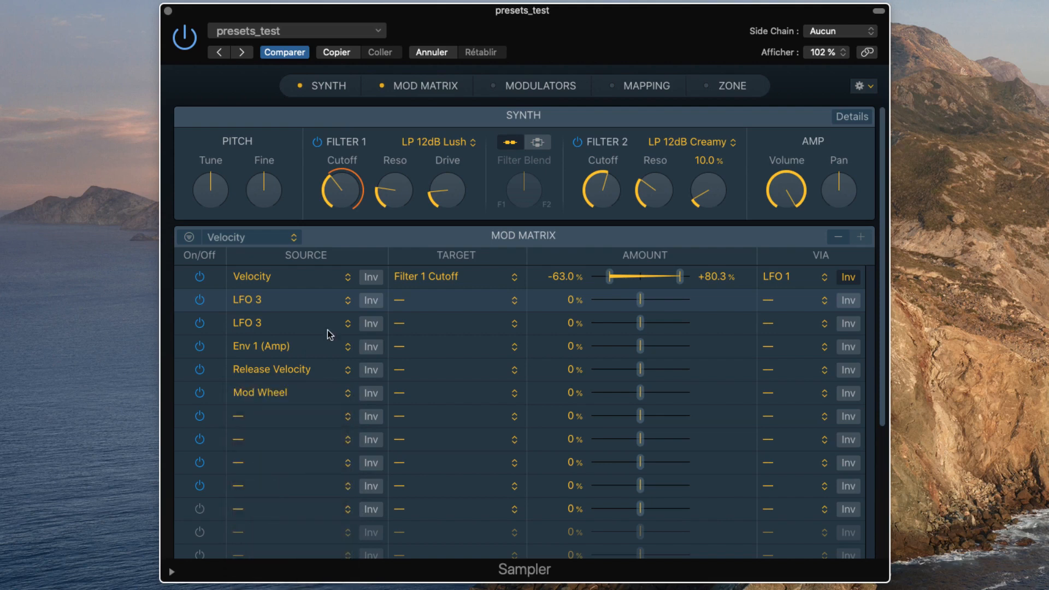
Step: Filter the mod matrix by source to list only the LFO 3 routings
click(261, 240)
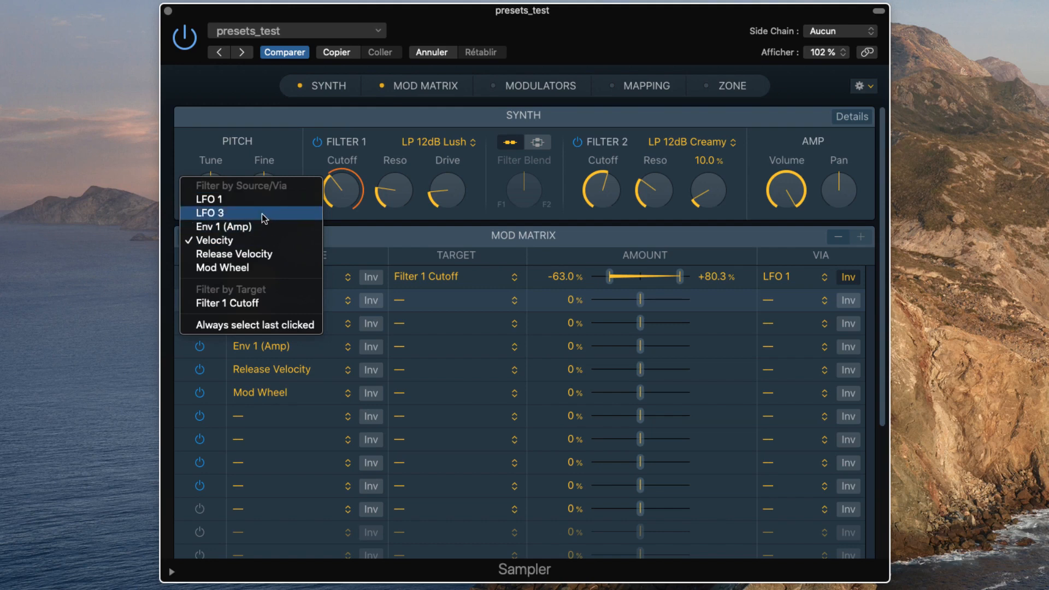
click(265, 217)
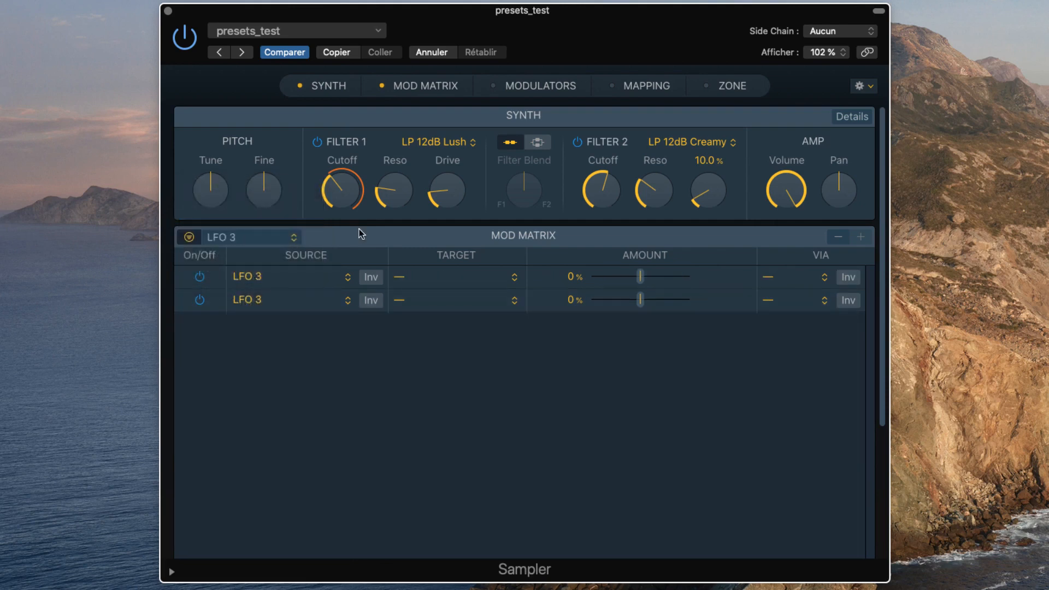